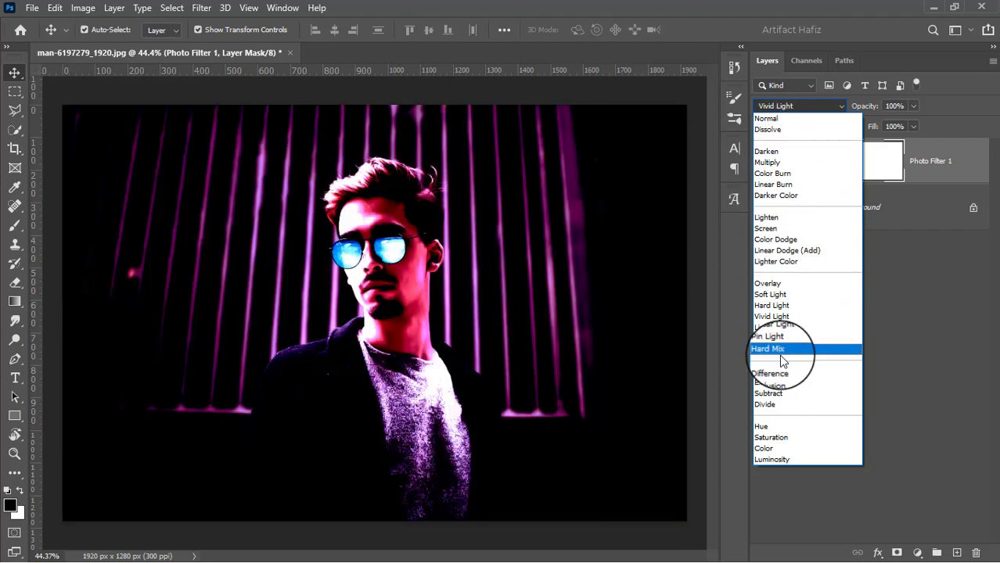
Step: Set the Photo Filter 1 layer's blend mode to Hue and lower its opacity to 30%
{"action": "left_click", "coordinate": [767, 424]}
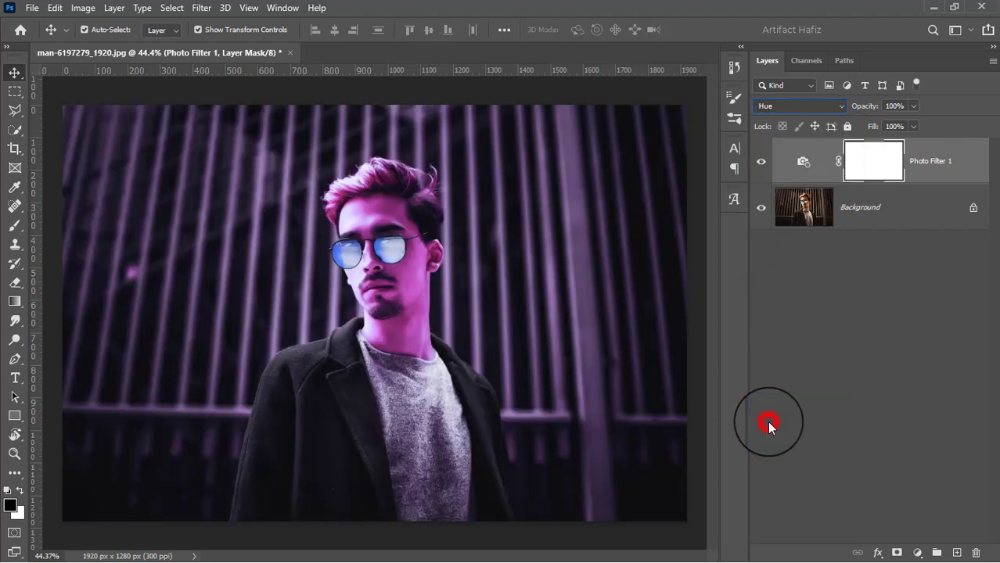
{"action": "left_click", "coordinate": [761, 160]}
{"action": "left_click", "coordinate": [914, 104]}
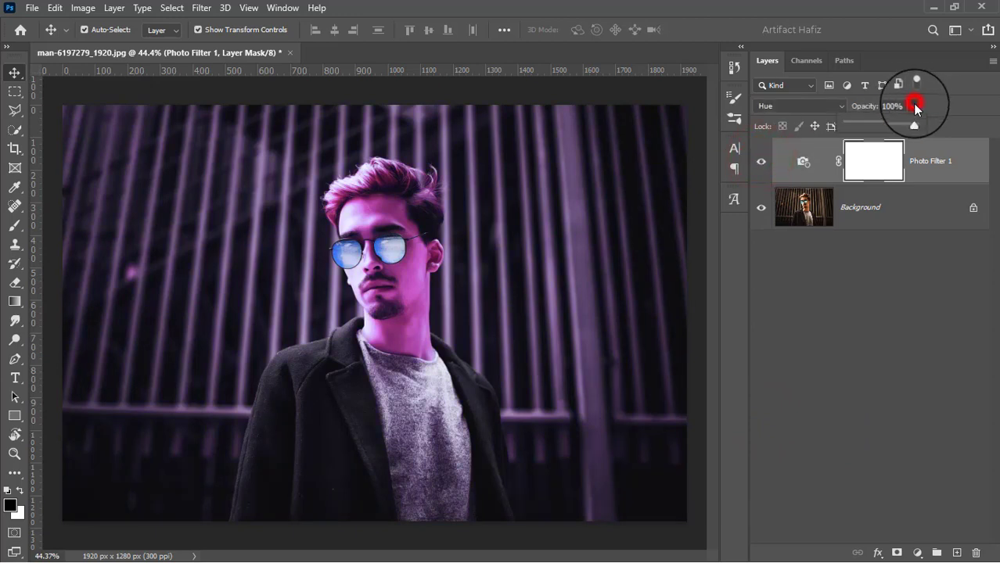
{"action": "left_click_drag", "start_coordinate": [914, 123], "coordinate": [868, 139]}
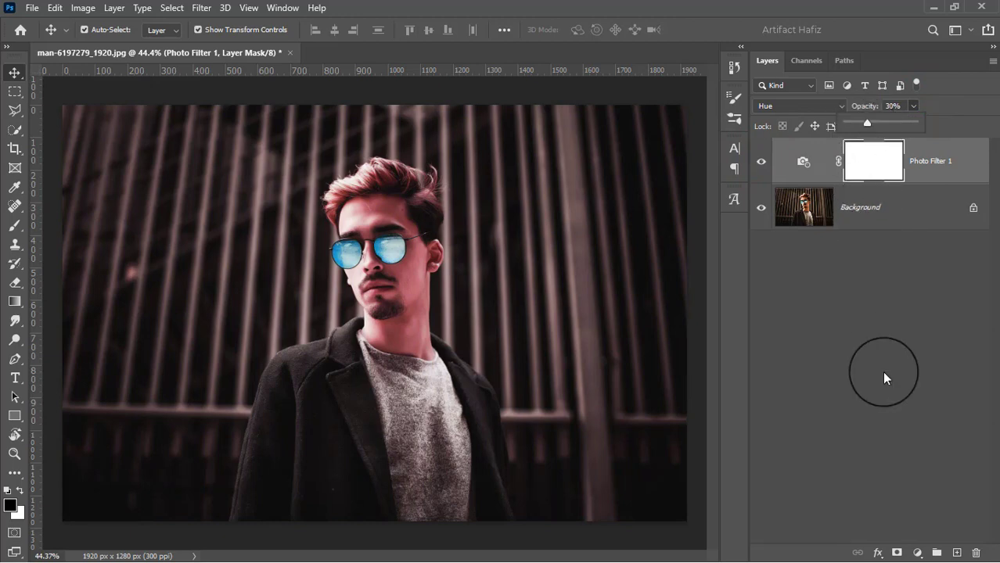
Step: Add a Selective Color adjustment layer and set Reds to Cyan +21, Magenta -34 and Yellow +46, with Black slightly reduced
{"action": "left_click", "coordinate": [918, 553]}
{"action": "left_click", "coordinate": [917, 540]}
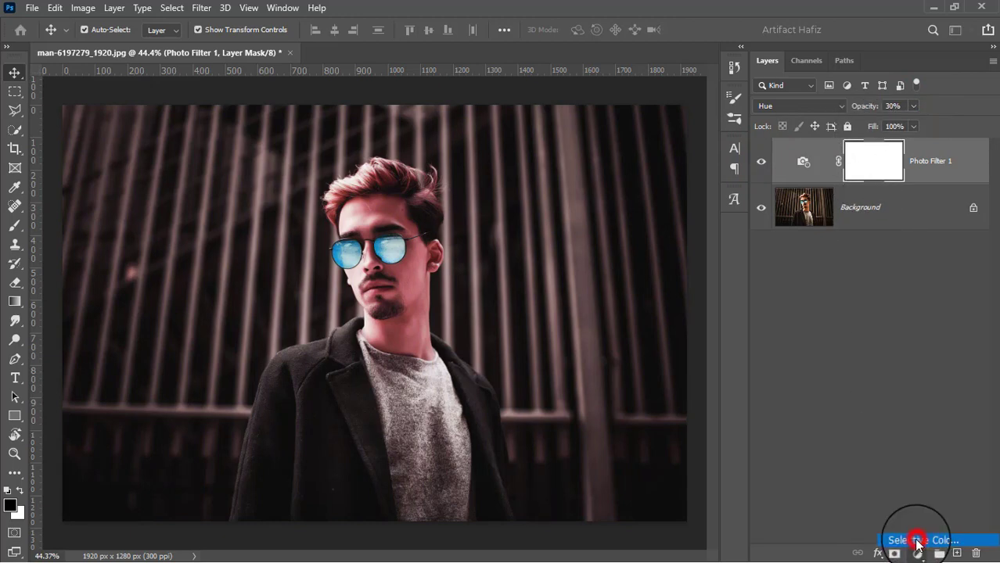
{"action": "left_click_drag", "start_coordinate": [868, 192], "coordinate": [820, 227]}
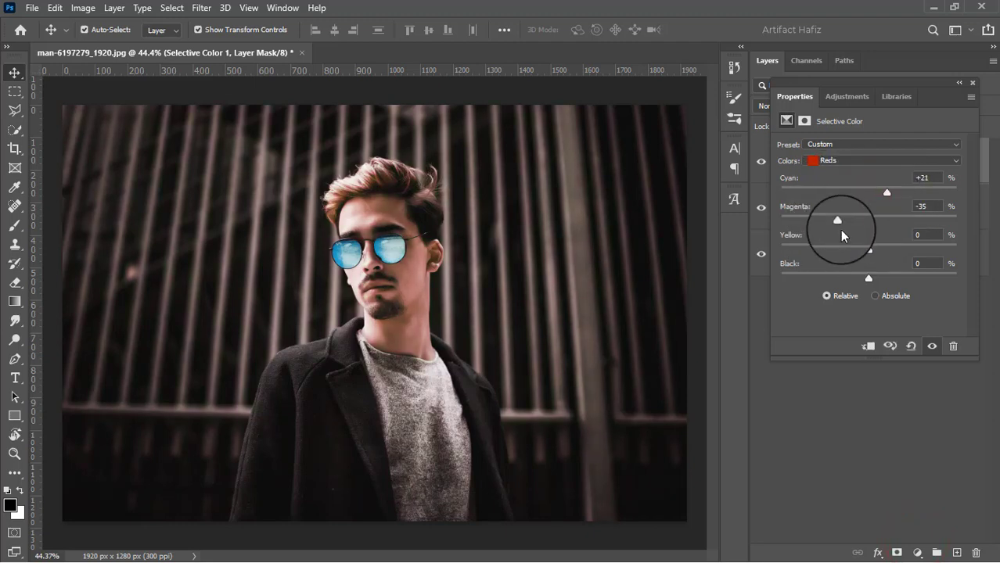
{"action": "left_click", "coordinate": [838, 221]}
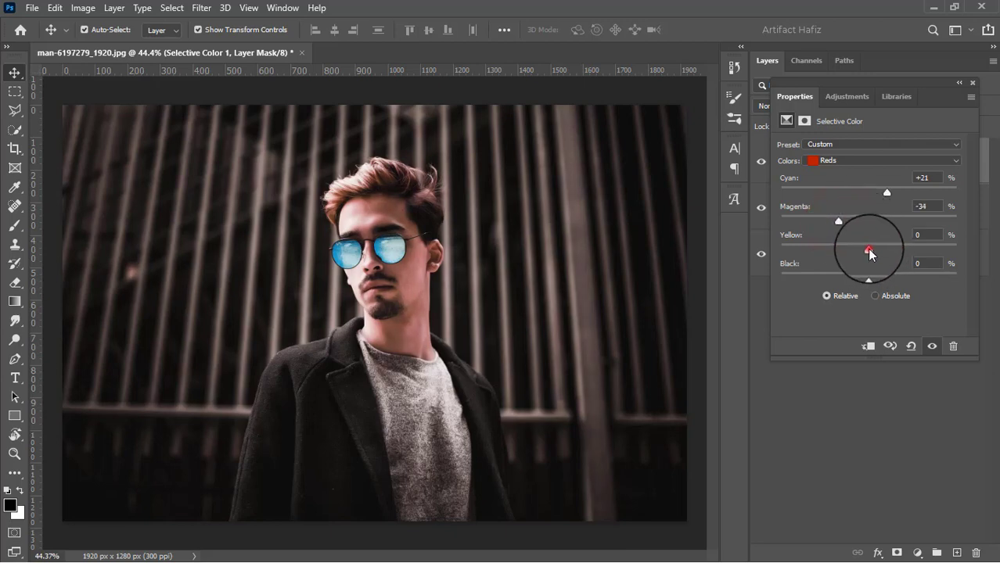
{"action": "left_click_drag", "start_coordinate": [869, 250], "coordinate": [908, 252]}
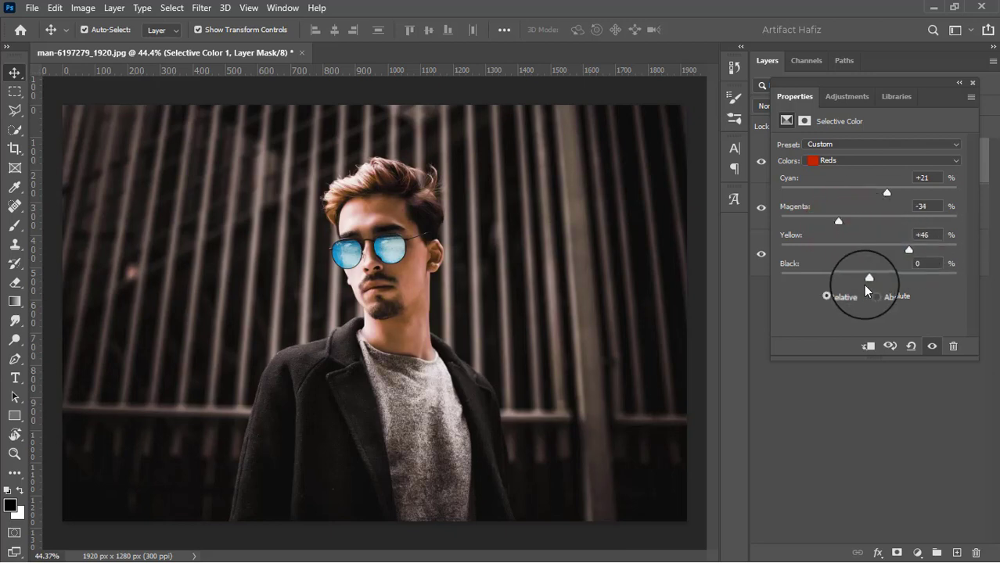
{"action": "mouse_move", "coordinate": [869, 278]}
{"action": "left_mouse_down"}
{"action": "mouse_move", "coordinate": [898, 279]}
{"action": "mouse_move", "coordinate": [840, 281]}
{"action": "mouse_move", "coordinate": [861, 279]}
{"action": "left_mouse_up"}
Step: Adjust the Yellows in the Selective Color layer, setting Cyan to -7 and Magenta to -9 and changing the Yellow amount
{"action": "left_click", "coordinate": [834, 160]}
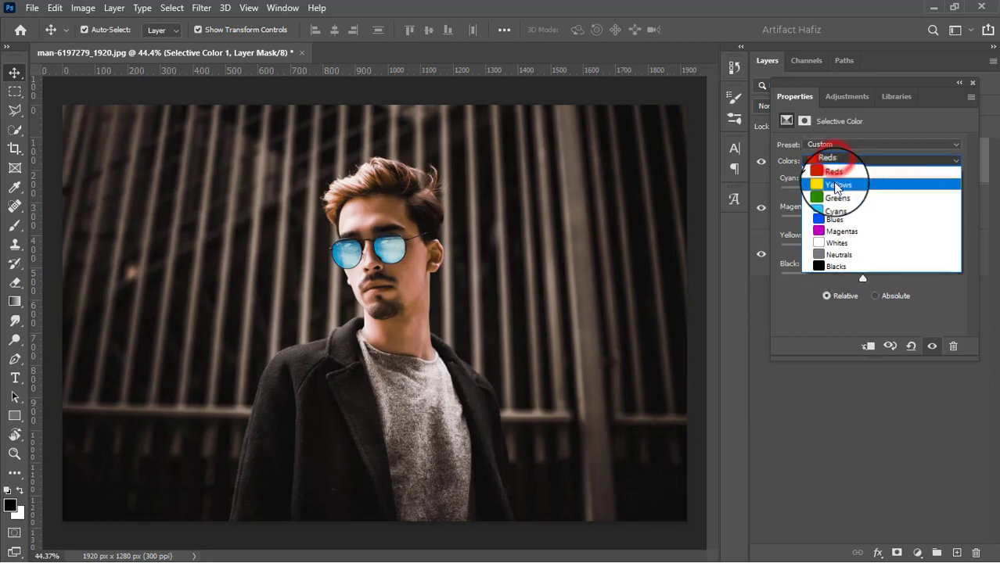
{"action": "left_click", "coordinate": [836, 185]}
{"action": "left_click_drag", "start_coordinate": [868, 191], "coordinate": [860, 223]}
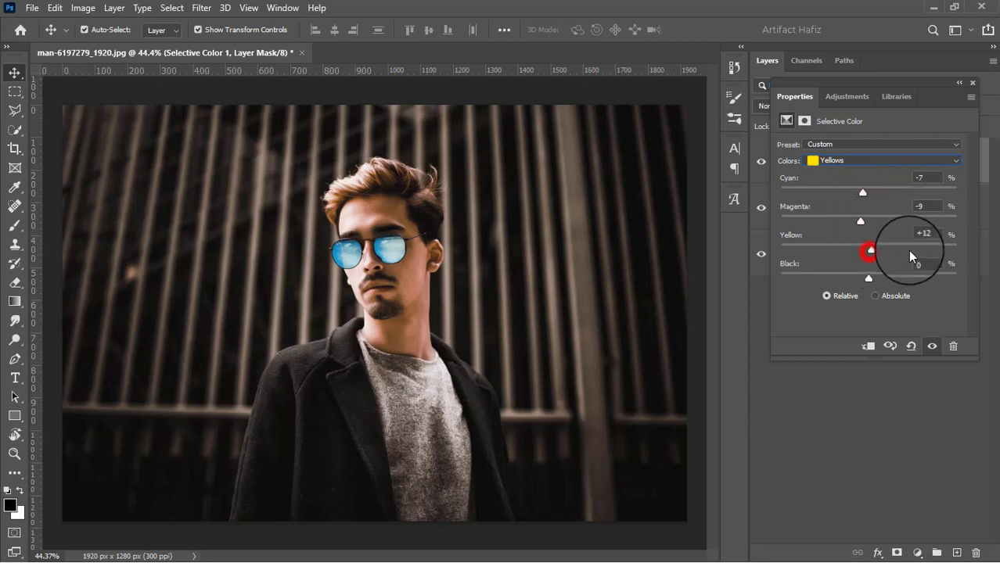
{"action": "left_click_drag", "start_coordinate": [832, 256], "coordinate": [831, 255]}
Step: Set Cyan to -12 for the Blues in the Selective Color adjustment and close its properties
{"action": "left_click", "coordinate": [848, 161]}
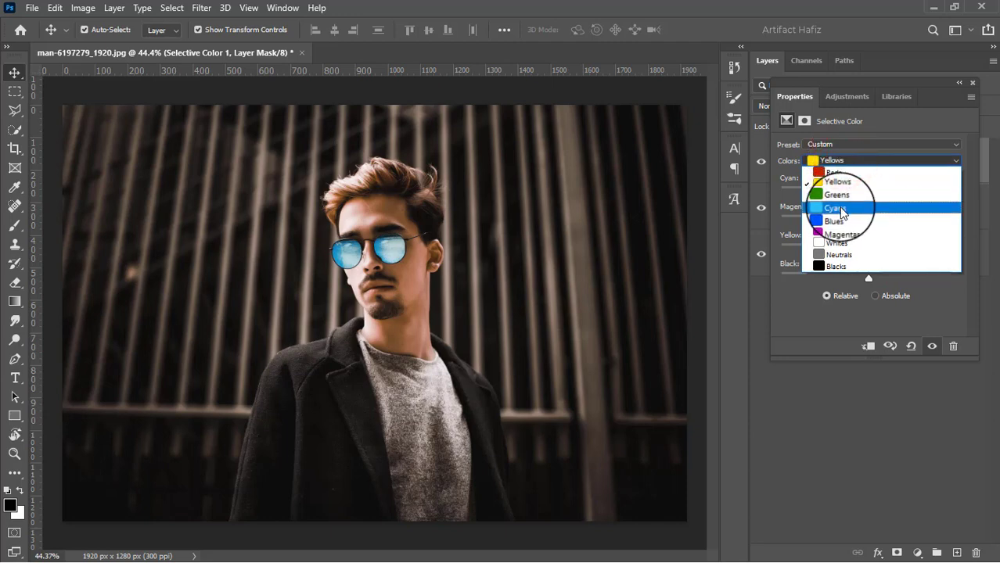
{"action": "left_click", "coordinate": [837, 221]}
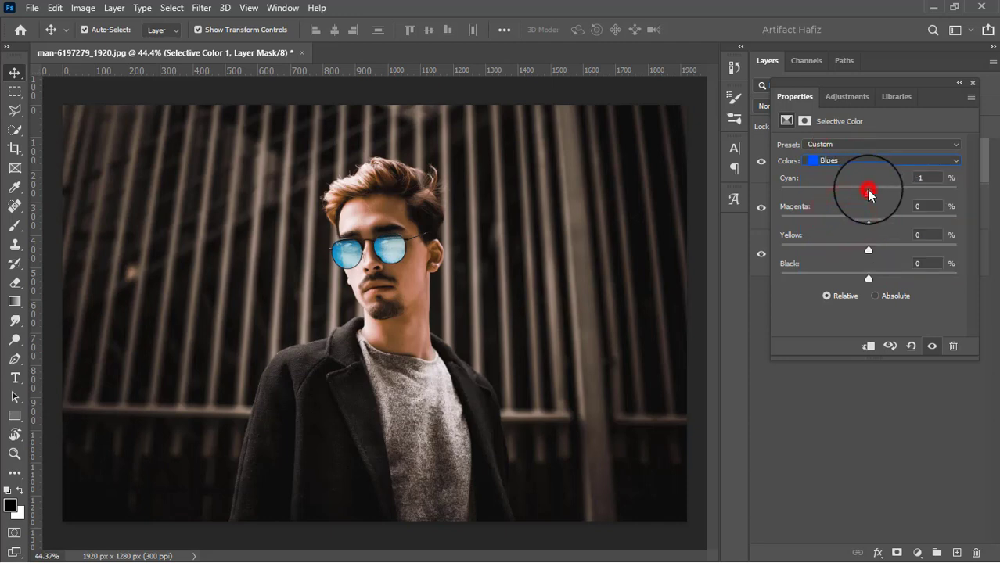
{"action": "mouse_move", "coordinate": [870, 194]}
{"action": "left_mouse_down"}
{"action": "mouse_move", "coordinate": [891, 195]}
{"action": "mouse_move", "coordinate": [819, 199]}
{"action": "mouse_move", "coordinate": [859, 200]}
{"action": "left_mouse_up"}
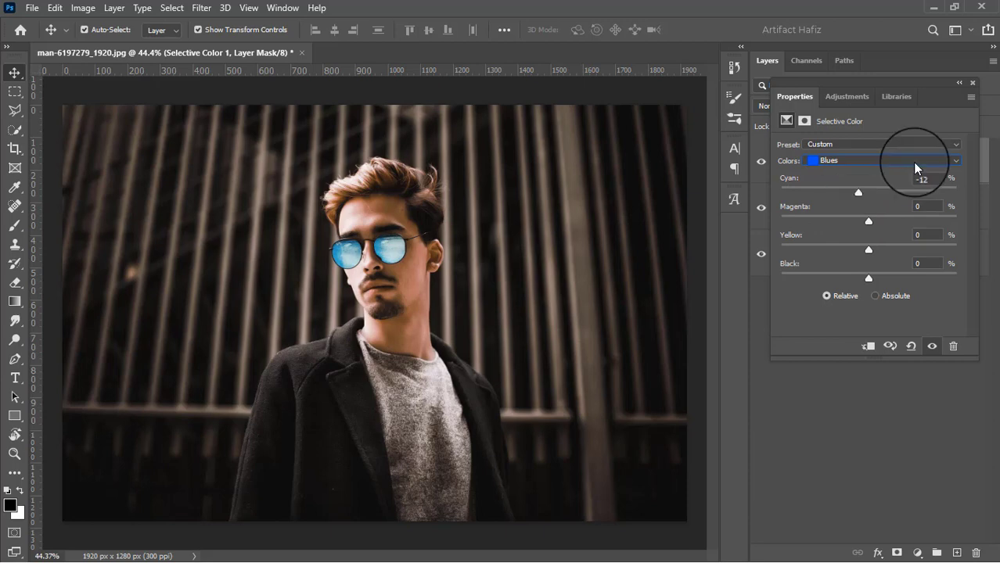
{"action": "left_click", "coordinate": [972, 82]}
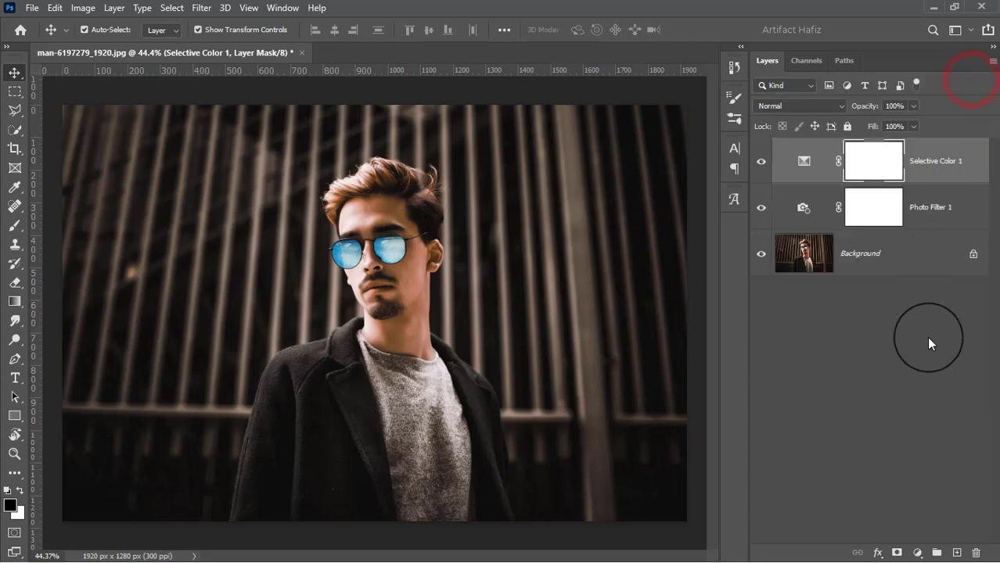
Step: Add a Curves adjustment layer and shape the RGB curve with one shadow point and one highlight point for slightly more contrast
{"action": "left_click", "coordinate": [923, 550]}
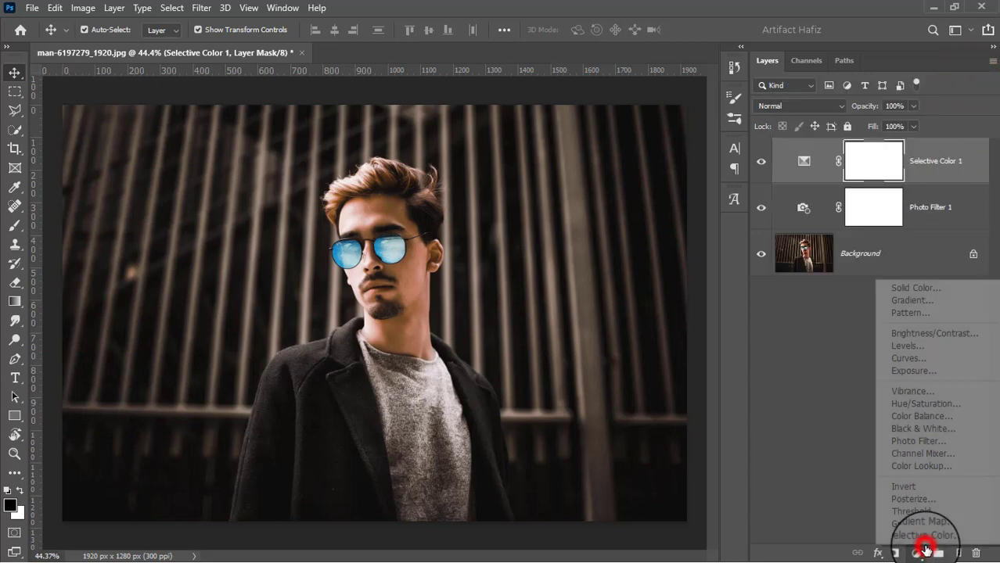
{"action": "left_click", "coordinate": [908, 356]}
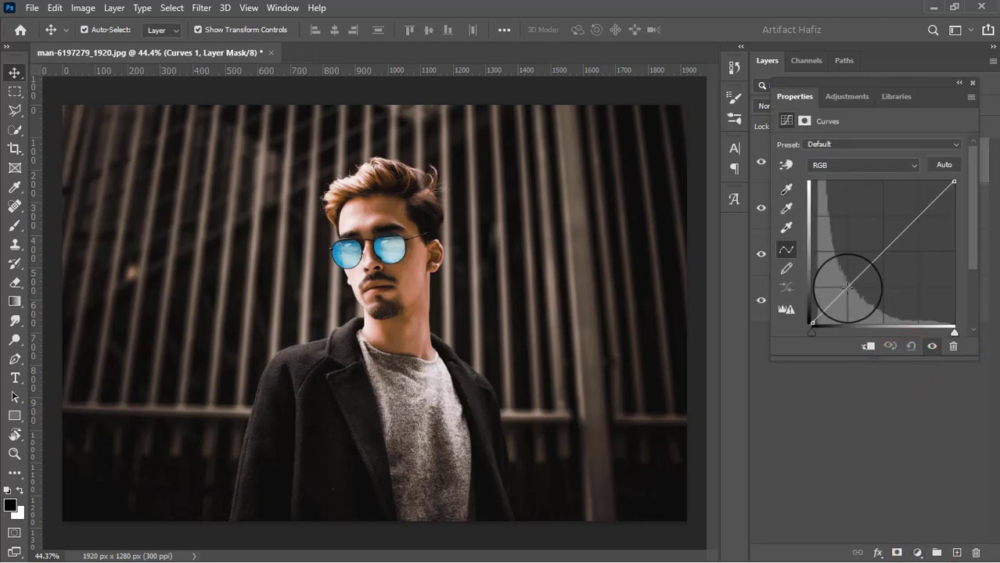
{"action": "left_click", "coordinate": [853, 287]}
{"action": "left_click", "coordinate": [915, 214]}
{"action": "left_click_drag", "start_coordinate": [916, 213], "coordinate": [920, 211]}
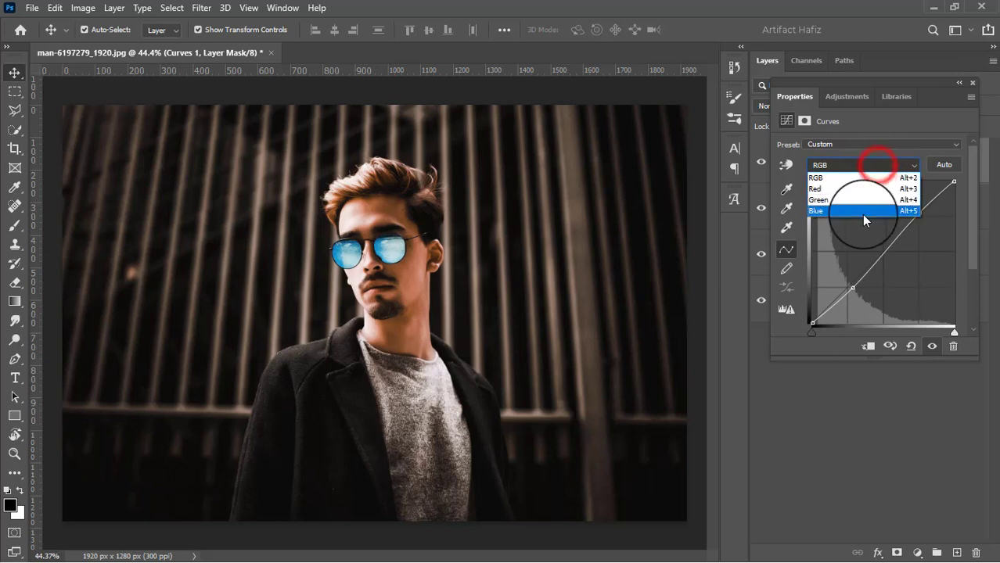
Step: Raise the black point of the Blue channel curve slightly to tint the shadows blue, and close the Curves properties
{"action": "left_click", "coordinate": [862, 211]}
{"action": "left_click_drag", "start_coordinate": [809, 323], "coordinate": [807, 318]}
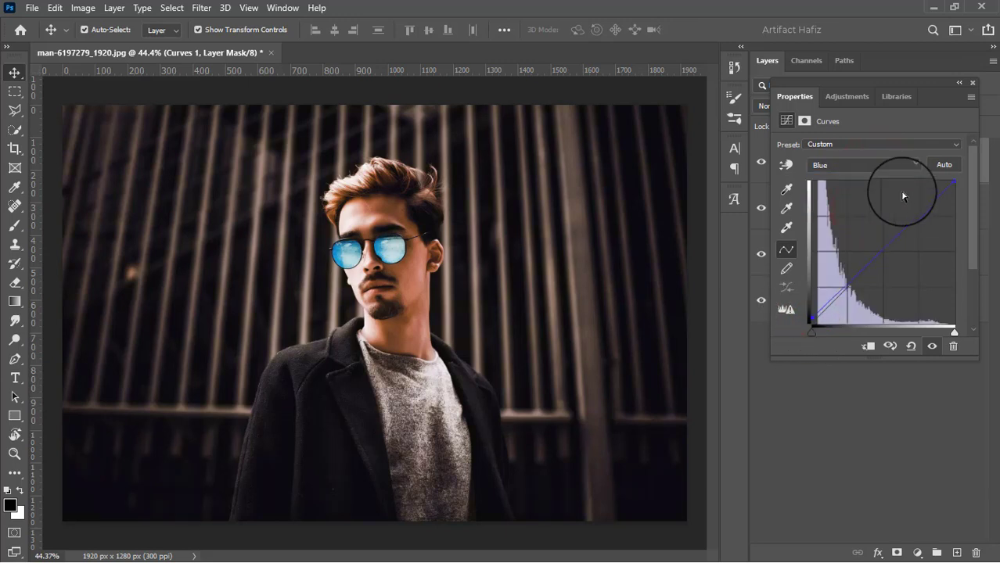
{"action": "left_click", "coordinate": [973, 83]}
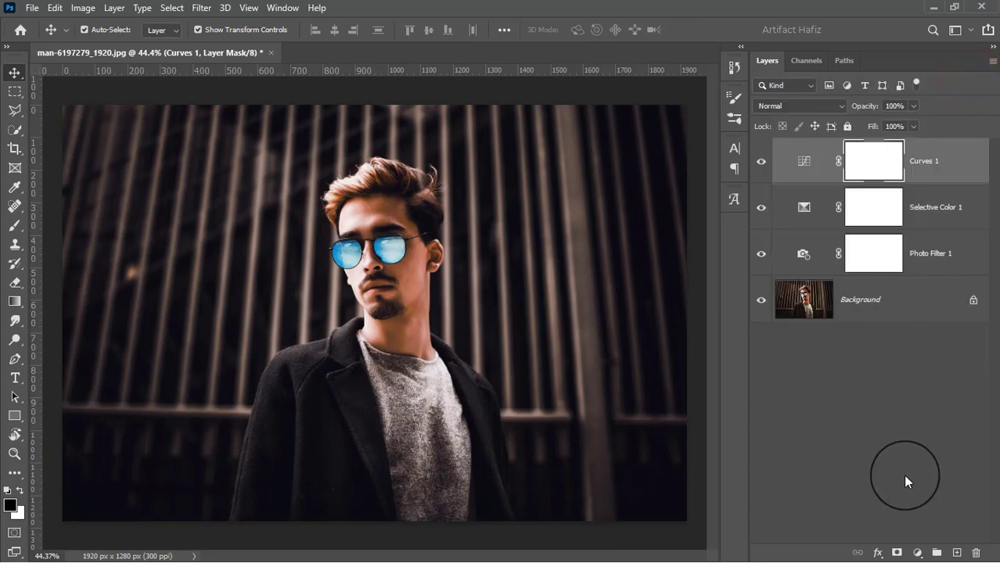
Step: Add a Levels adjustment layer with the black input at 6 and the white input at 249
{"action": "left_click", "coordinate": [917, 552]}
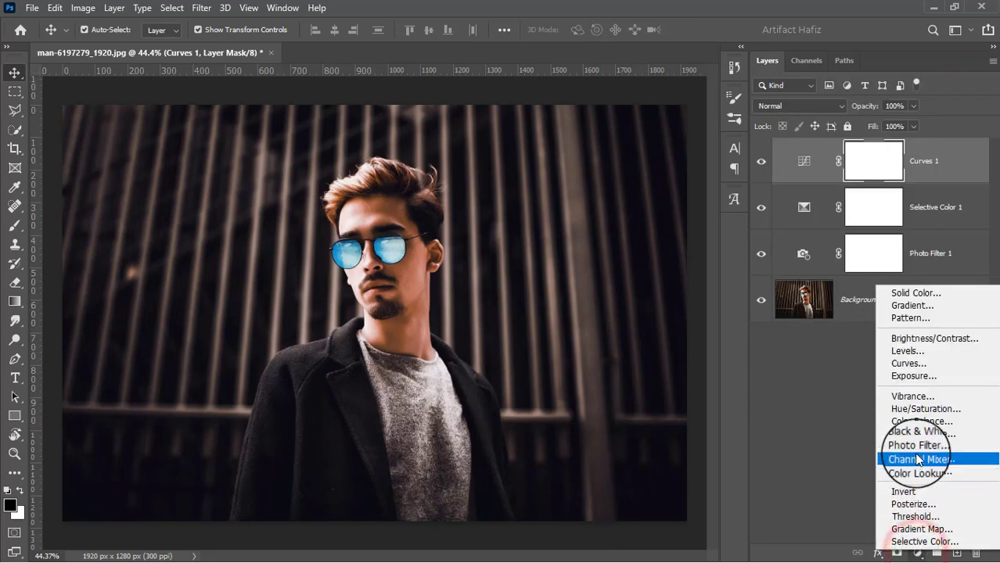
{"action": "left_click", "coordinate": [906, 349]}
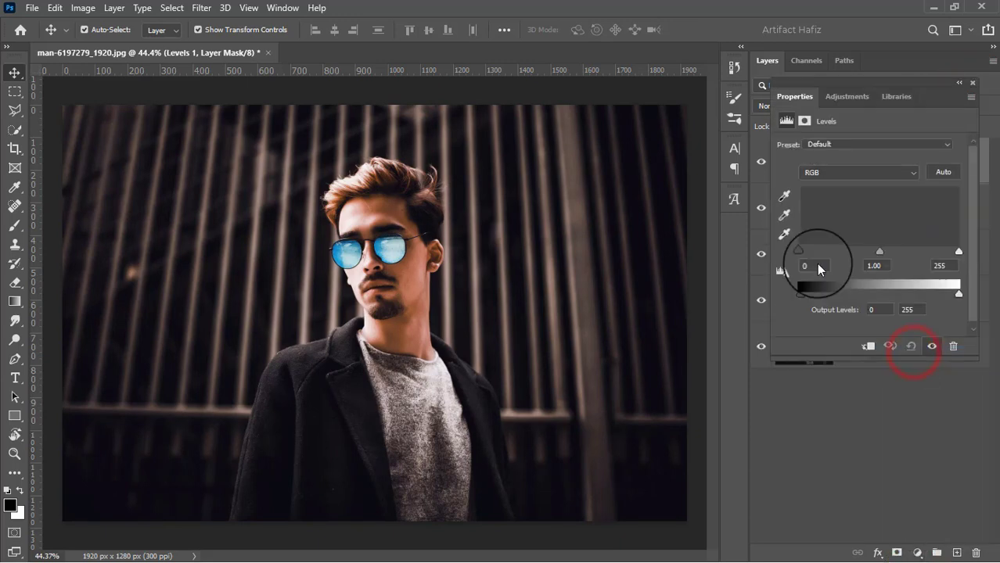
{"action": "left_click_drag", "start_coordinate": [959, 252], "coordinate": [956, 257]}
{"action": "left_click_drag", "start_coordinate": [808, 251], "coordinate": [805, 251]}
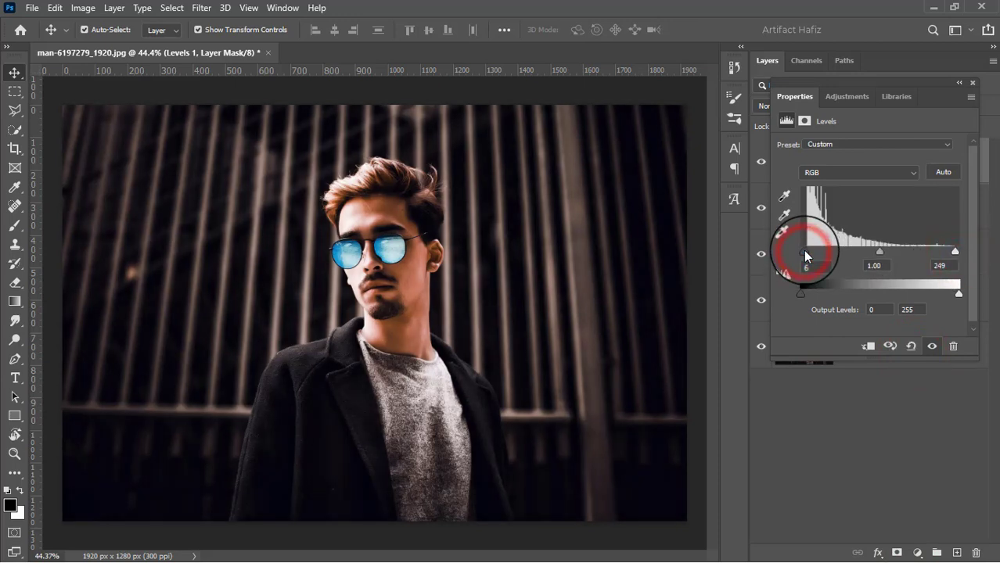
{"action": "left_click", "coordinate": [972, 83]}
Step: Stamp all visible layers into a new top layer and convert it for smart filters
{"action": "key", "text": "ctrl+alt+shift+e"}
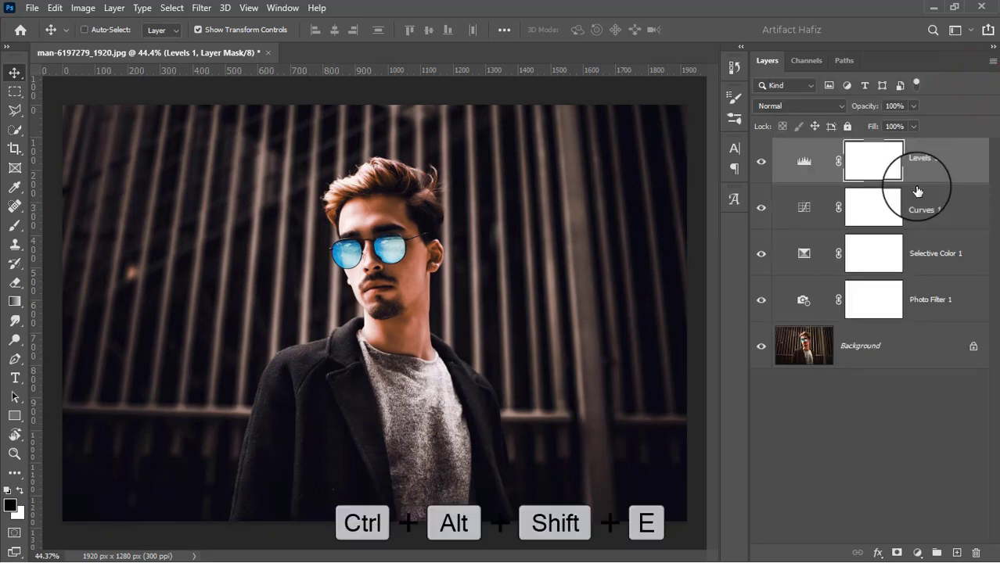
{"action": "left_click", "coordinate": [202, 7]}
{"action": "left_click", "coordinate": [205, 36]}
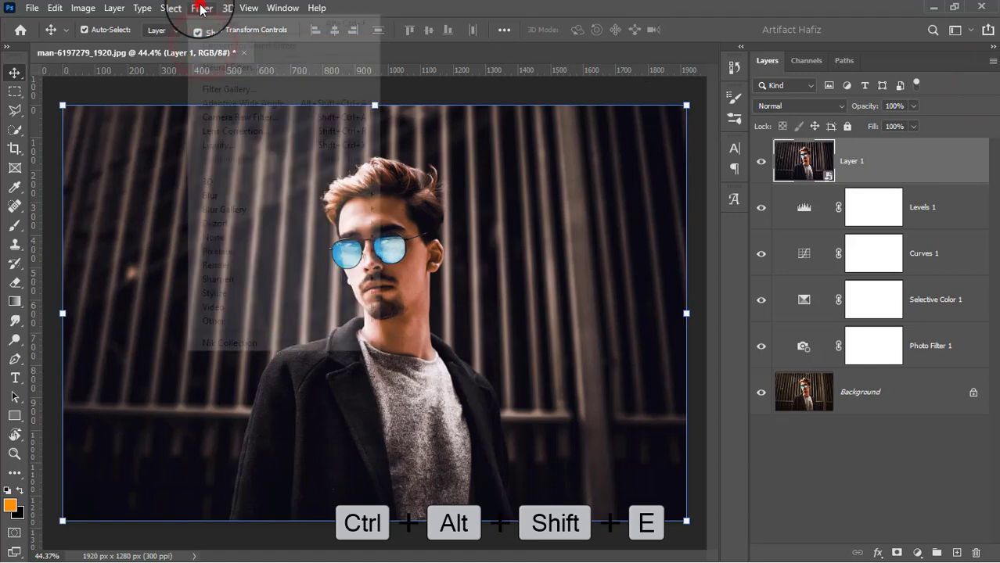
Step: Open the Camera Raw Filter on the stamped layer and set the Basic Temperature to -8
{"action": "left_click", "coordinate": [201, 7]}
{"action": "left_click", "coordinate": [237, 118]}
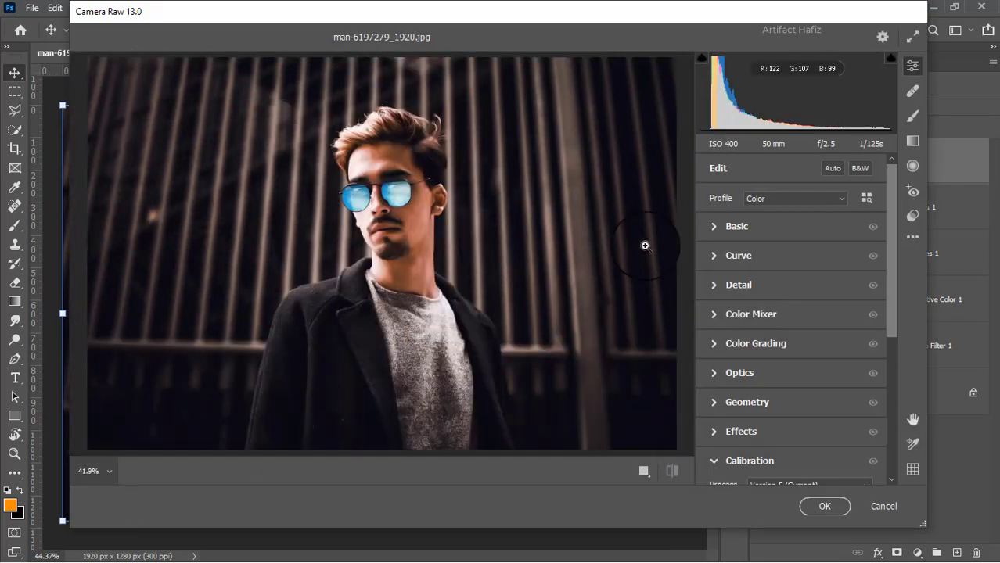
{"action": "left_click", "coordinate": [708, 227]}
{"action": "left_click", "coordinate": [710, 226]}
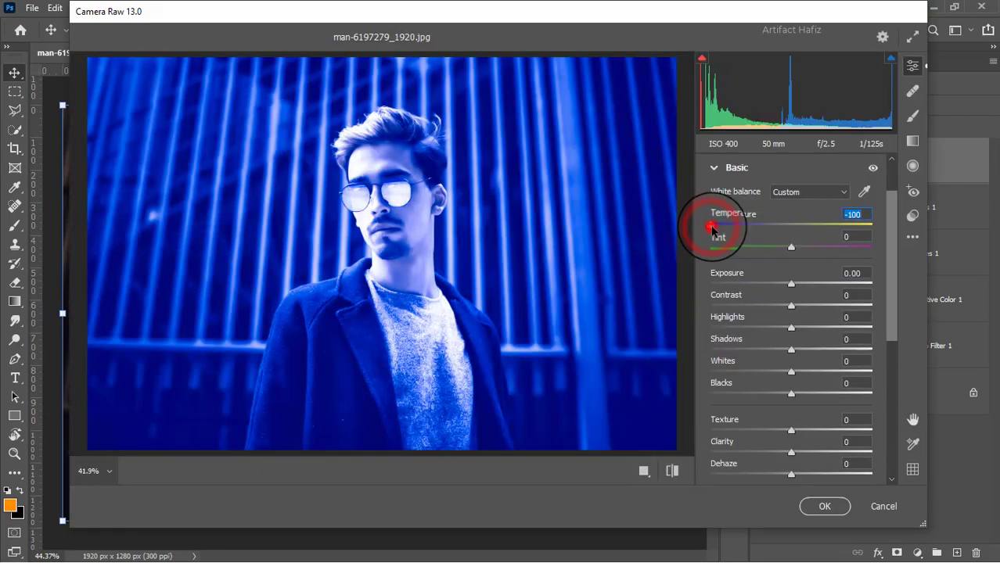
{"action": "left_click_drag", "start_coordinate": [710, 227], "coordinate": [783, 239]}
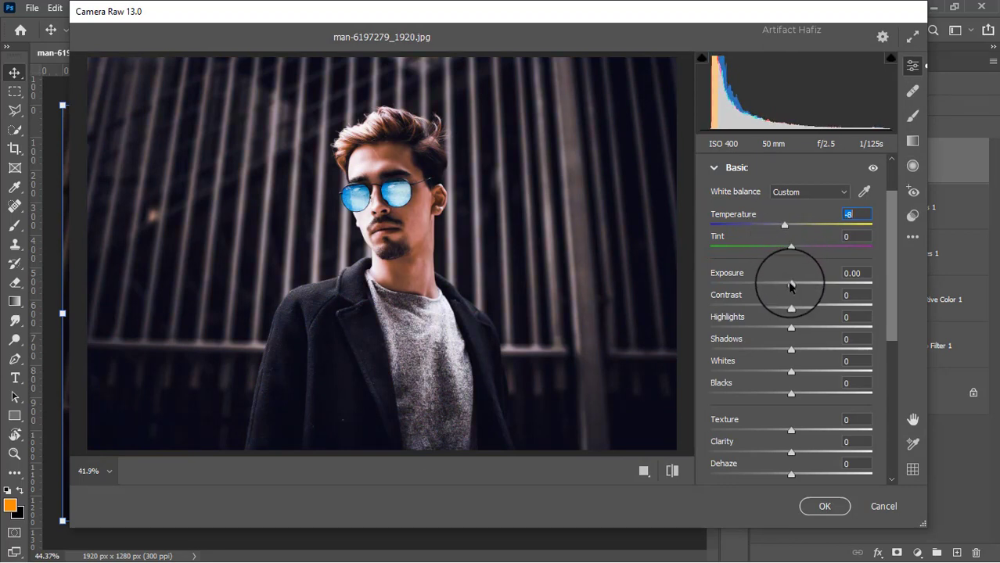
Step: Set Highlights to -13, Shadows to +27, Whites to +16, Blacks to +34, Texture to -1 and Clarity to +3
{"action": "left_click_drag", "start_coordinate": [791, 327], "coordinate": [814, 392]}
{"action": "scroll", "coordinate": [812, 387], "scroll_direction": "down", "scroll_amount": 1}
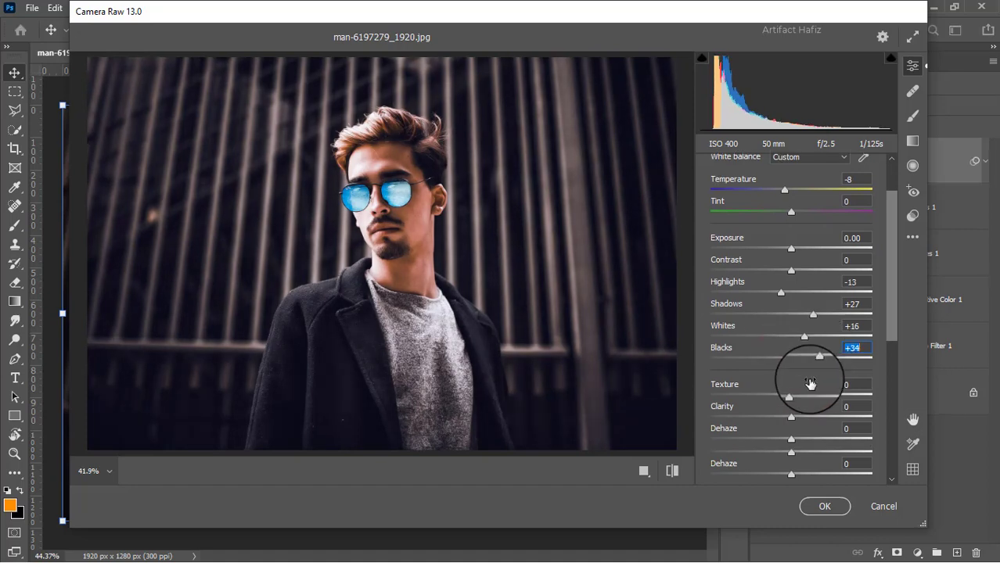
{"action": "left_click_drag", "start_coordinate": [790, 398], "coordinate": [794, 417]}
Step: Lift the shadow endpoint of the blue channel point curve to input 0, output 2
{"action": "scroll", "coordinate": [808, 384], "scroll_direction": "down", "scroll_amount": 6}
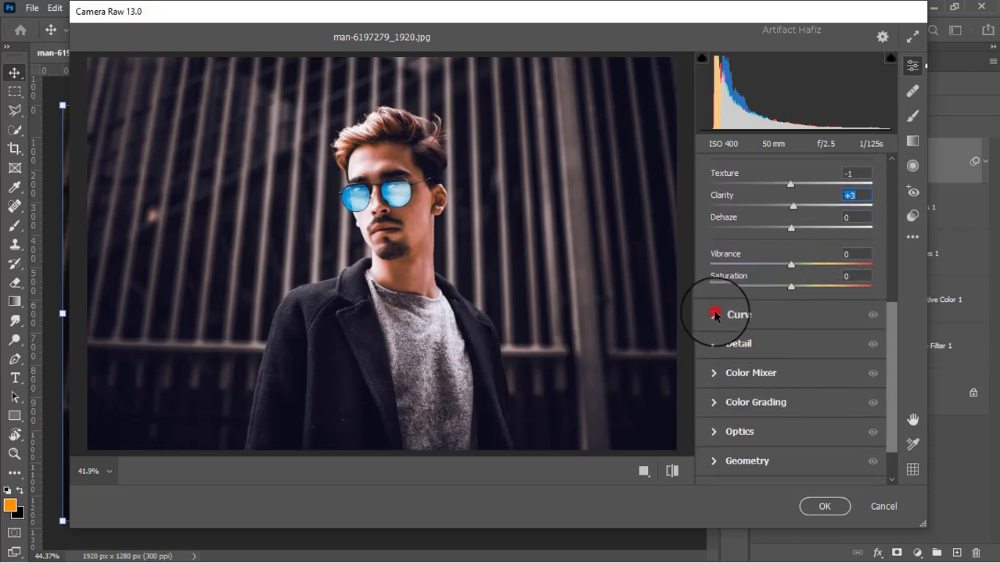
{"action": "left_click", "coordinate": [718, 316]}
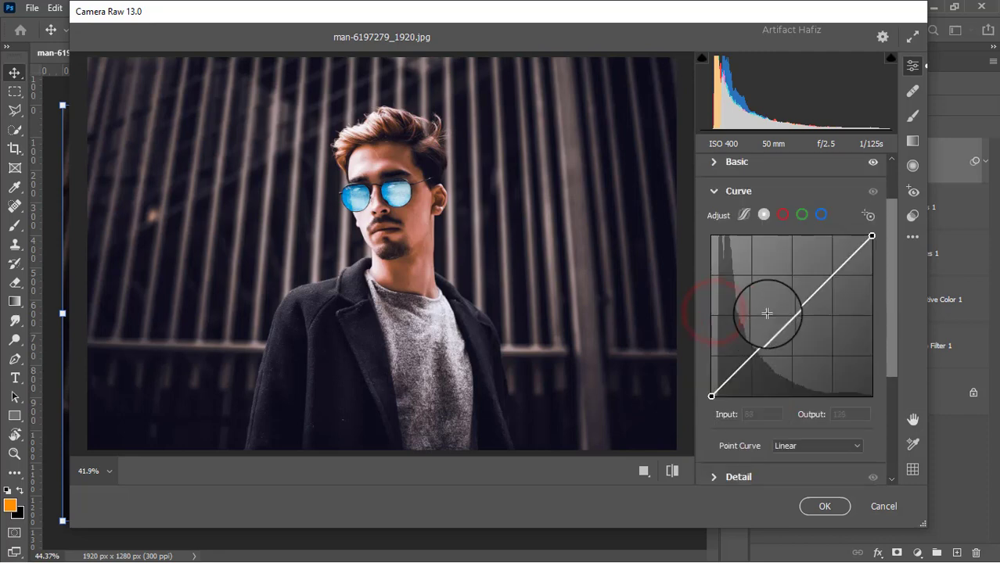
{"action": "left_click", "coordinate": [821, 214]}
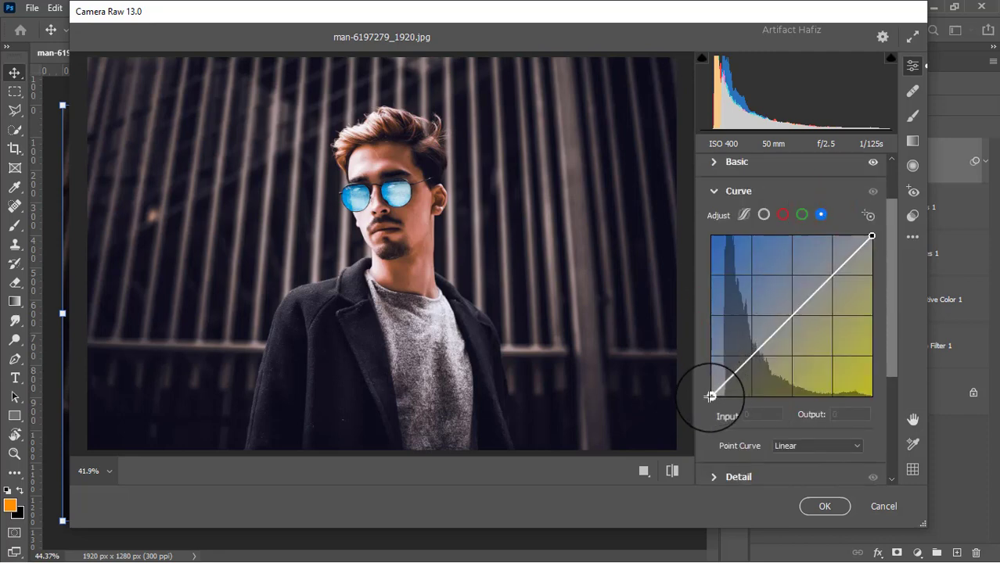
{"action": "left_click_drag", "start_coordinate": [711, 397], "coordinate": [711, 393]}
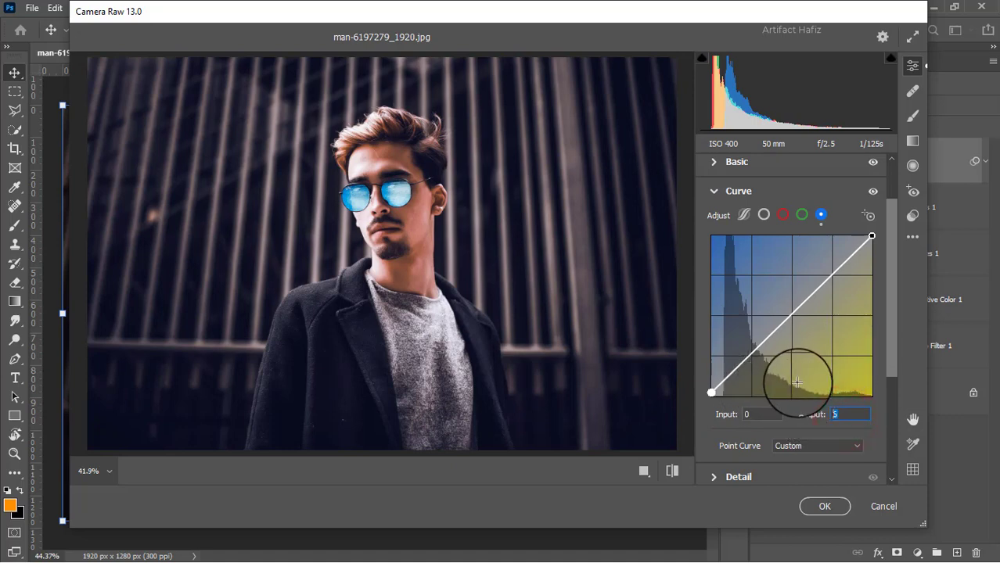
{"action": "type", "text": "2"}
Step: Set the Detail adjustments to Noise Reduction 5 and Sharpening 20
{"action": "scroll", "coordinate": [808, 357], "scroll_direction": "down", "scroll_amount": 3}
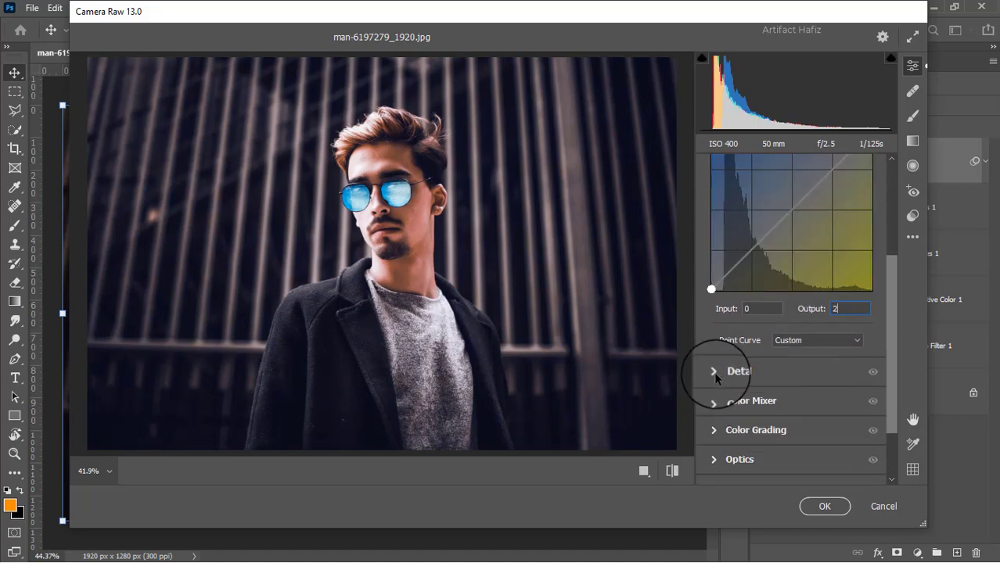
{"action": "left_click", "coordinate": [715, 373]}
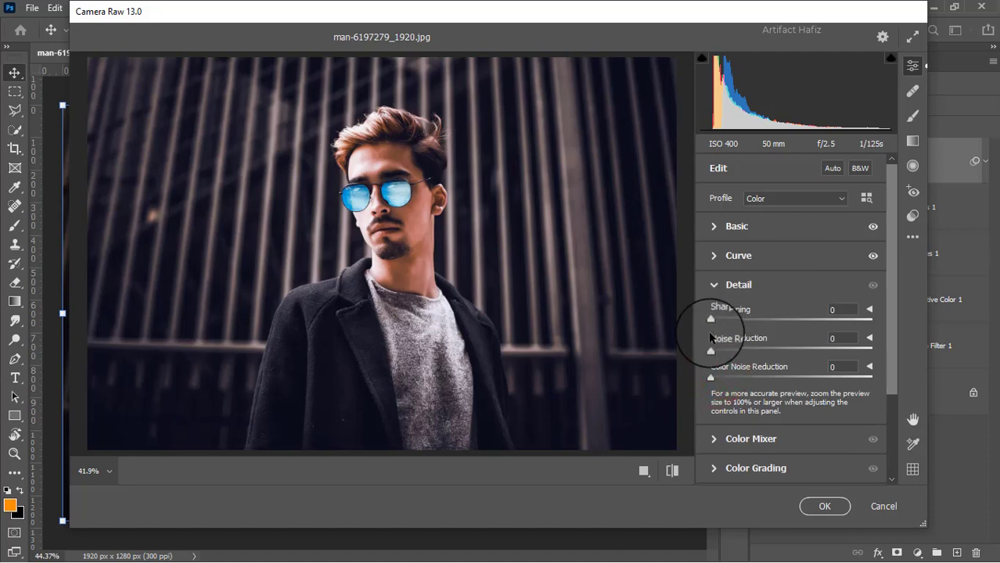
{"action": "left_click_drag", "start_coordinate": [713, 351], "coordinate": [726, 318]}
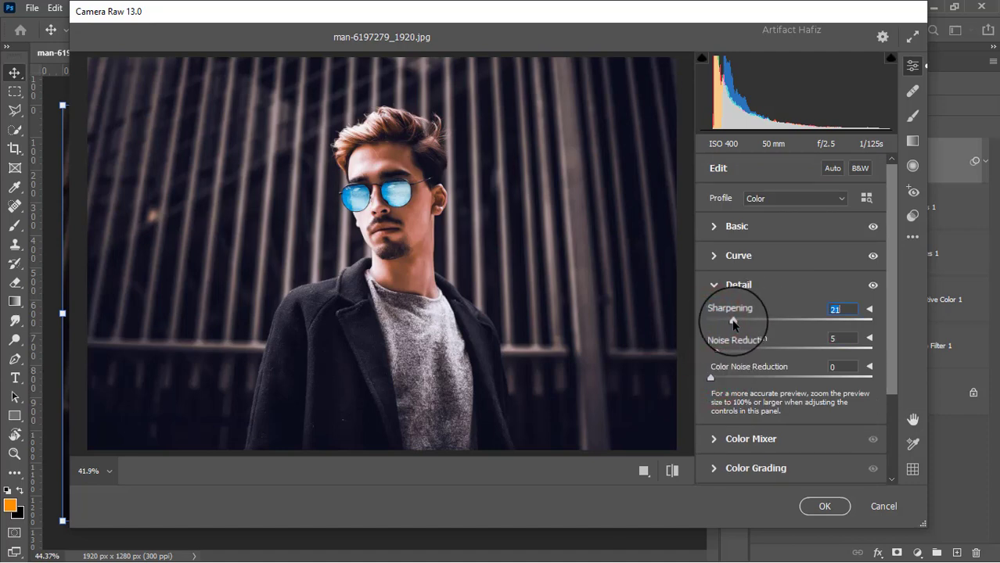
{"action": "scroll", "coordinate": [752, 313], "scroll_direction": "down", "scroll_amount": 3}
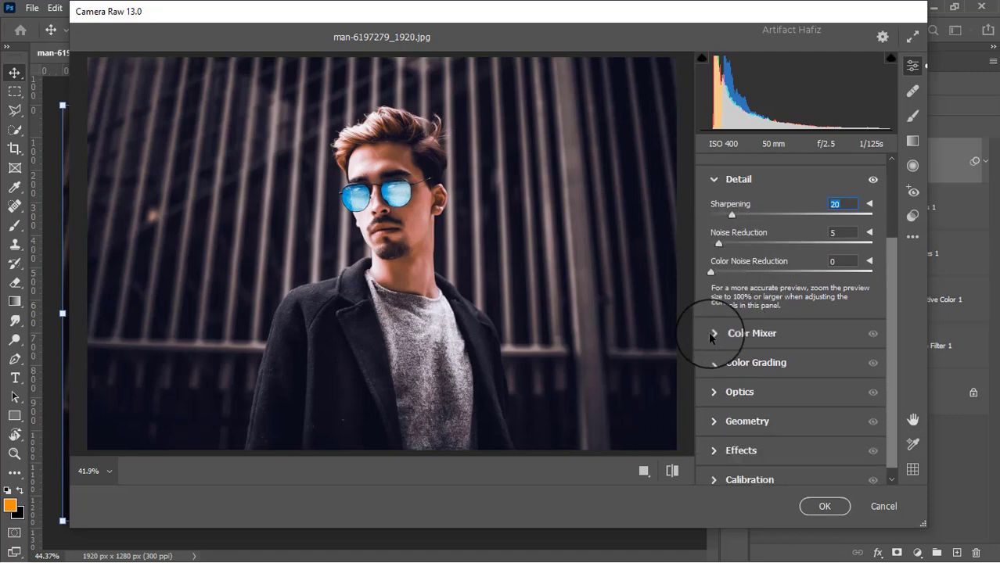
Step: In the Color Mixer, set Saturation to -8 for Yellows, +32 for Aquas and +19 for Blues
{"action": "left_click", "coordinate": [712, 333]}
{"action": "left_click", "coordinate": [762, 246]}
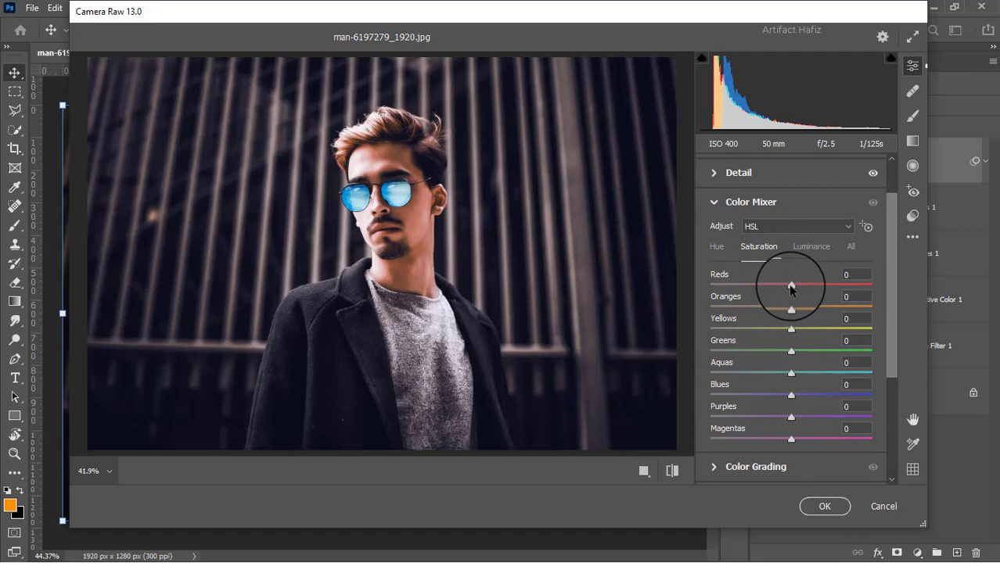
{"action": "left_click_drag", "start_coordinate": [791, 328], "coordinate": [763, 336]}
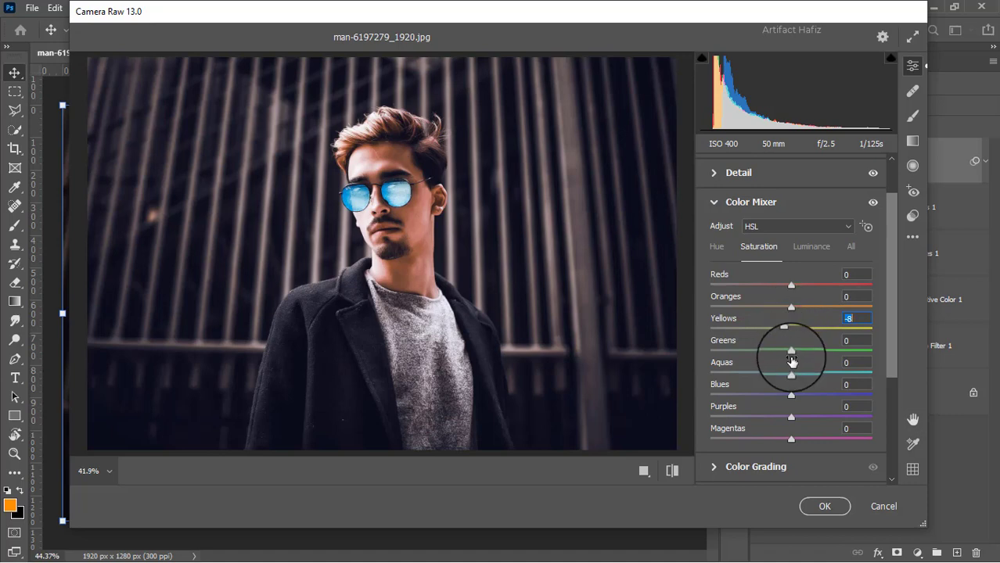
{"action": "left_click_drag", "start_coordinate": [791, 397], "coordinate": [816, 373]}
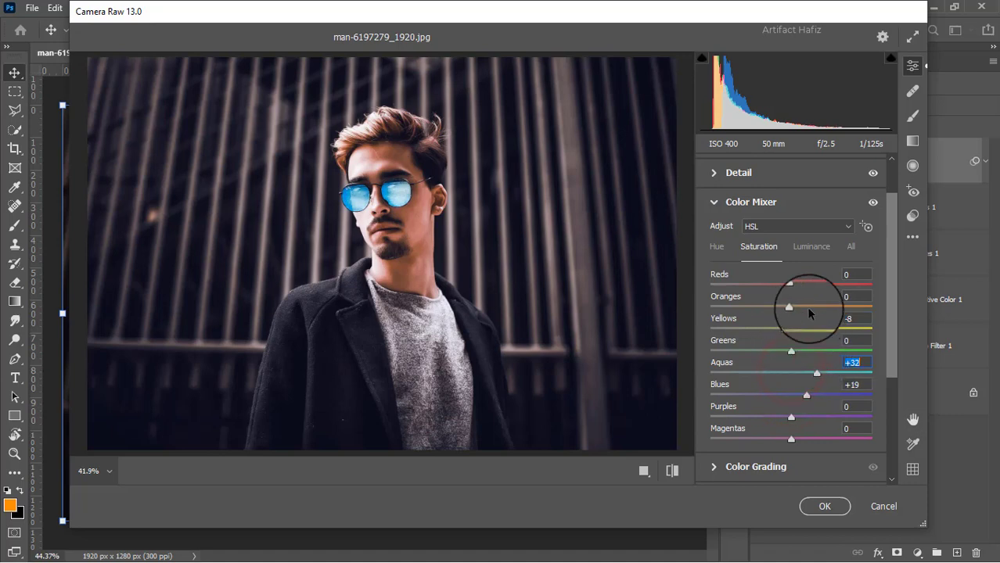
Step: Set the Color Mixer Luminance to Aquas +5 and Blues +9, and the Hue of both Aquas and Blues to -100
{"action": "left_click", "coordinate": [808, 248]}
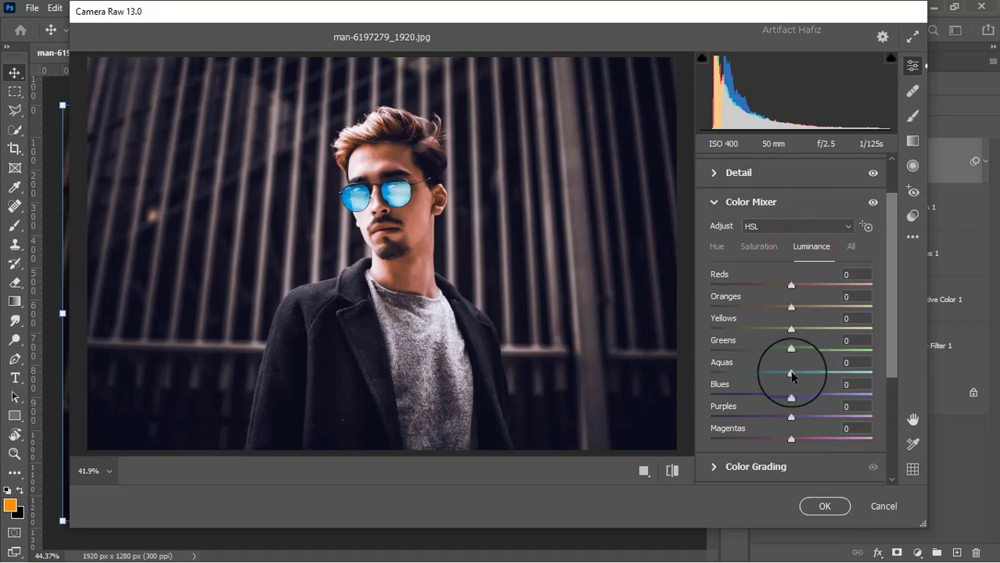
{"action": "left_click_drag", "start_coordinate": [791, 398], "coordinate": [798, 395]}
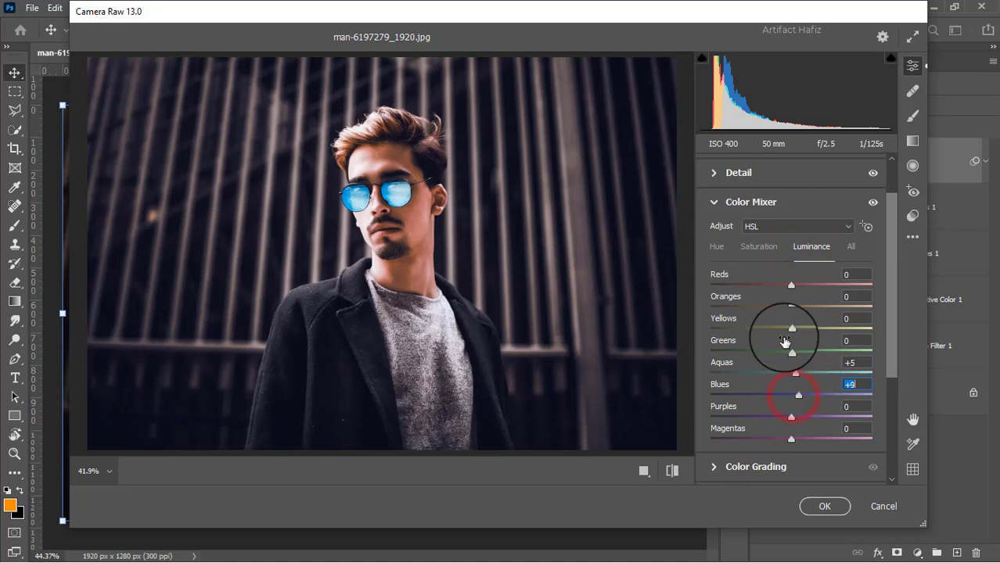
{"action": "left_click", "coordinate": [716, 247]}
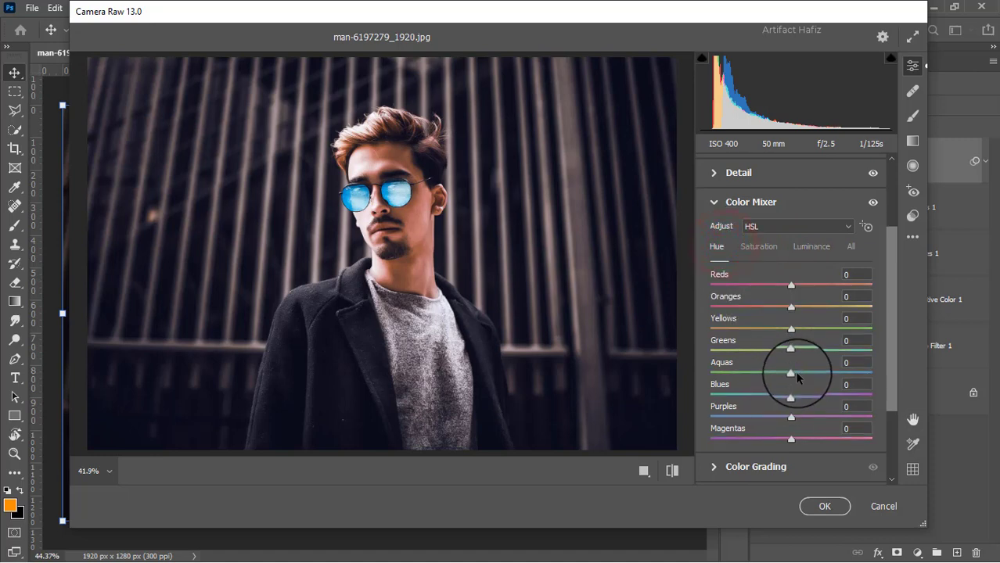
{"action": "left_click_drag", "start_coordinate": [791, 374], "coordinate": [702, 378]}
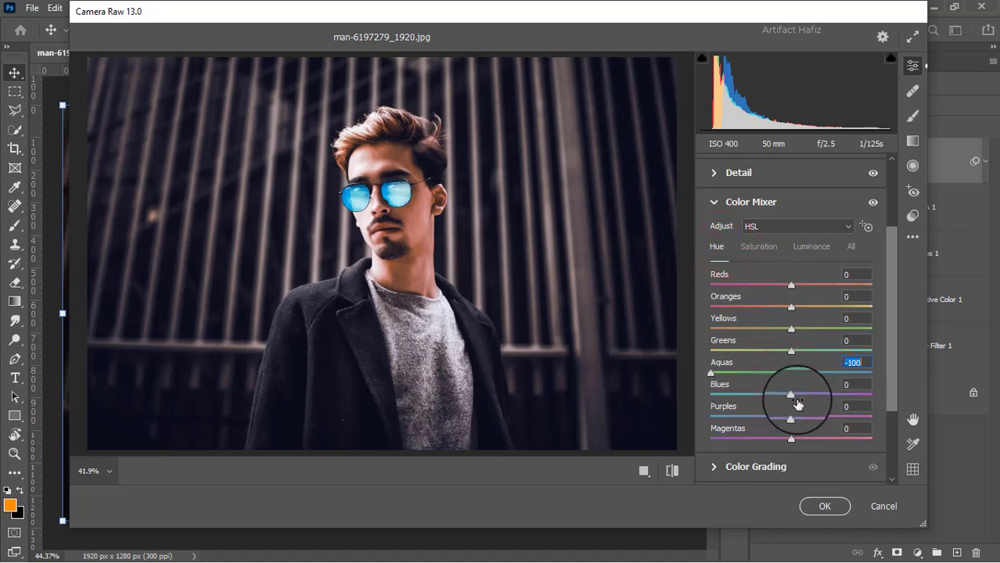
{"action": "left_click_drag", "start_coordinate": [793, 398], "coordinate": [671, 409]}
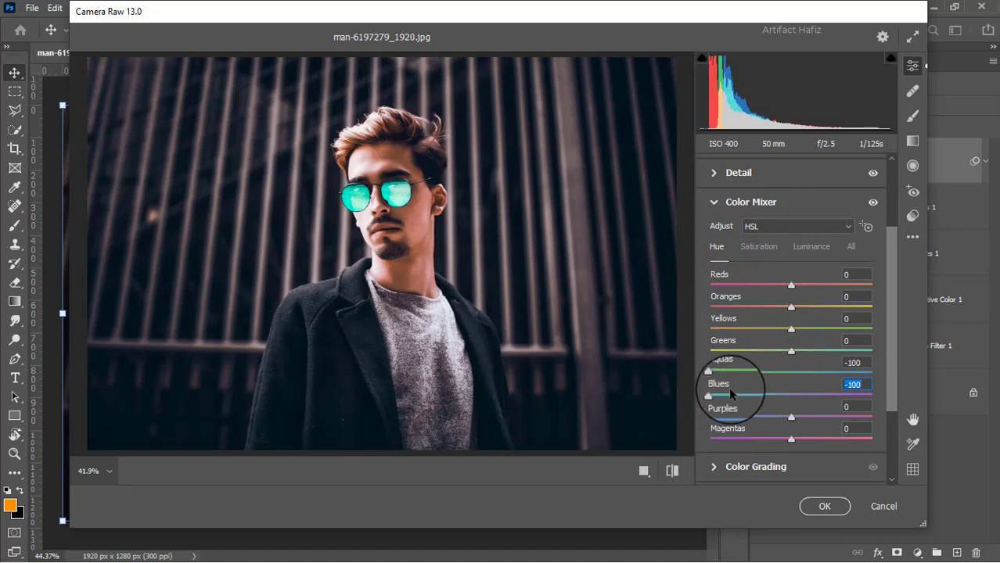
Step: In Color Grading, tint the shadows slightly toward teal and the highlights slightly toward yellow
{"action": "scroll", "coordinate": [774, 368], "scroll_direction": "down", "scroll_amount": 5}
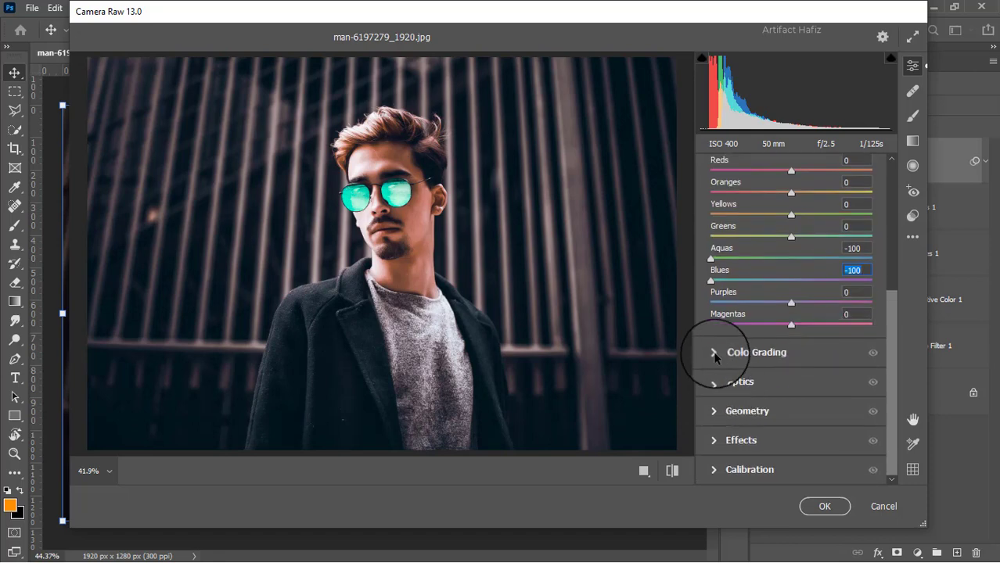
{"action": "left_click", "coordinate": [715, 352]}
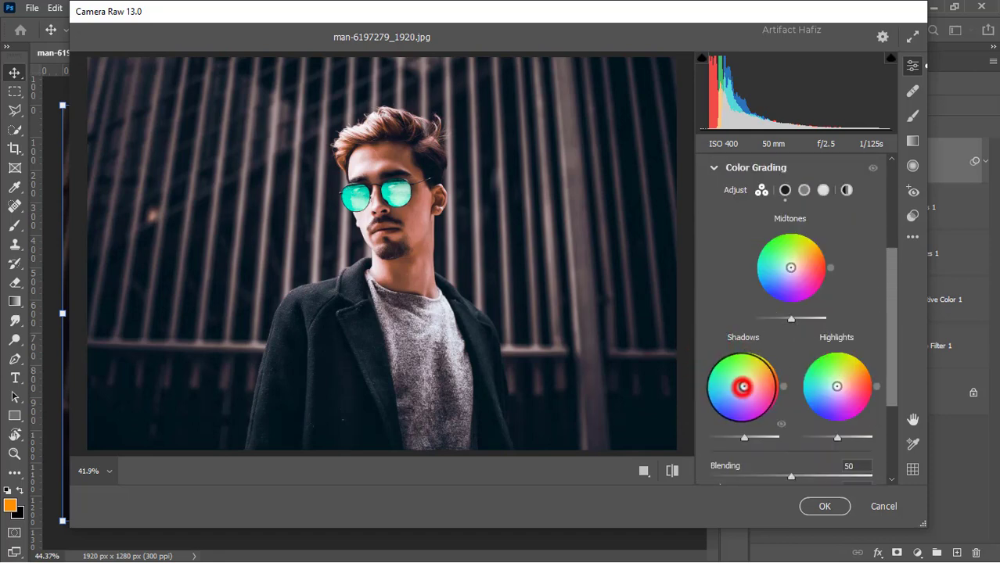
{"action": "left_click_drag", "start_coordinate": [743, 387], "coordinate": [739, 387]}
{"action": "mouse_move", "coordinate": [841, 384]}
{"action": "left_mouse_down"}
{"action": "mouse_move", "coordinate": [823, 355]}
{"action": "mouse_move", "coordinate": [875, 353]}
{"action": "mouse_move", "coordinate": [858, 354]}
{"action": "left_mouse_up"}
Step: Set the Calibration Saturation to -10 for Red Primary, +1 for Green Primary and +8 for Blue Primary, and apply the Camera Raw Filter
{"action": "scroll", "coordinate": [781, 370], "scroll_direction": "down", "scroll_amount": 5}
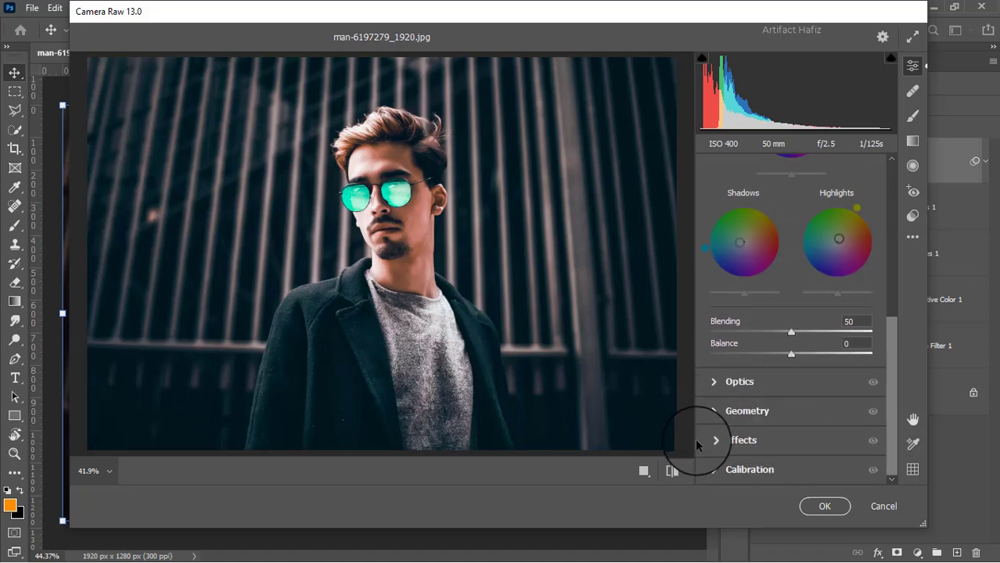
{"action": "left_click", "coordinate": [712, 470]}
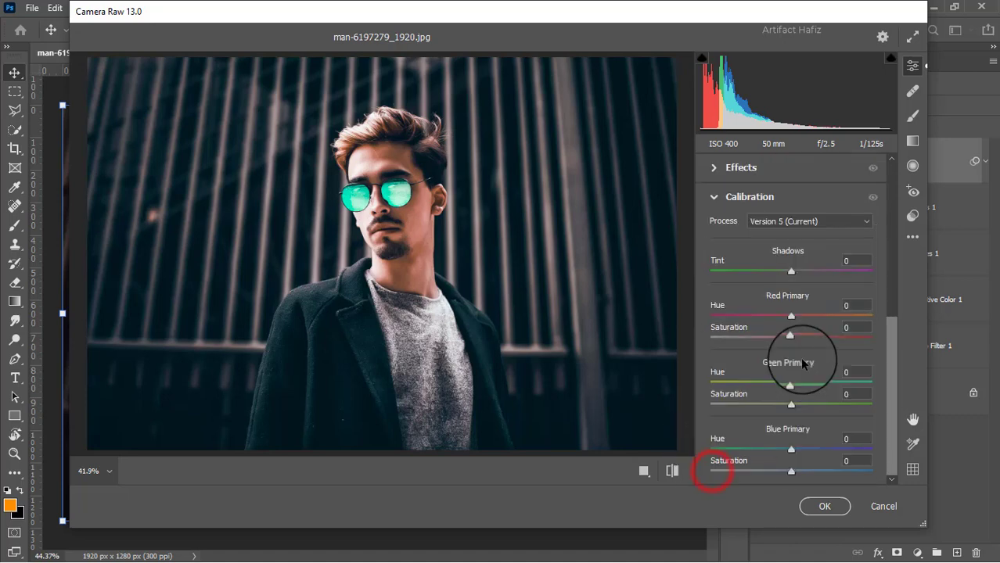
{"action": "left_click_drag", "start_coordinate": [791, 338], "coordinate": [784, 339]}
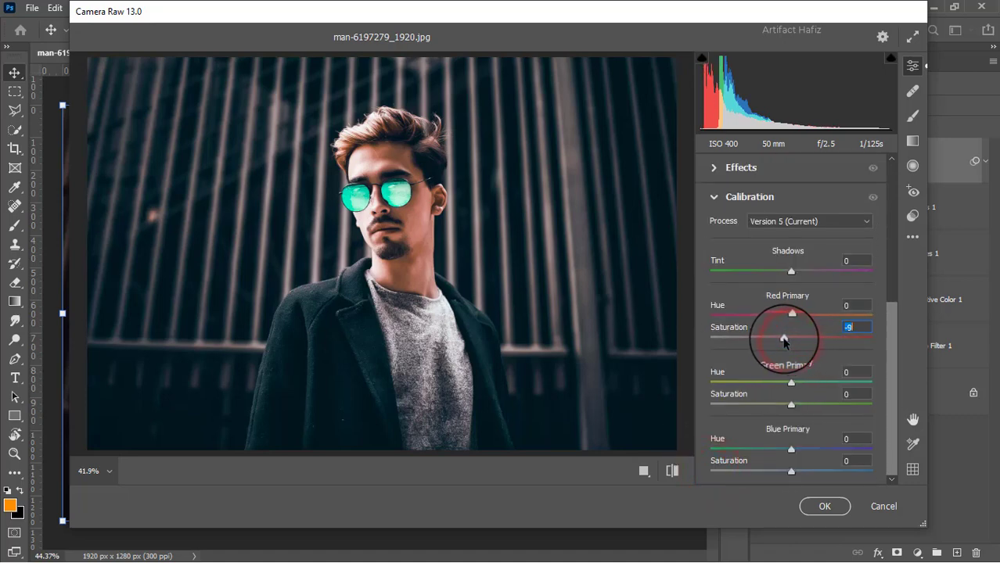
{"action": "left_click_drag", "start_coordinate": [793, 408], "coordinate": [793, 405]}
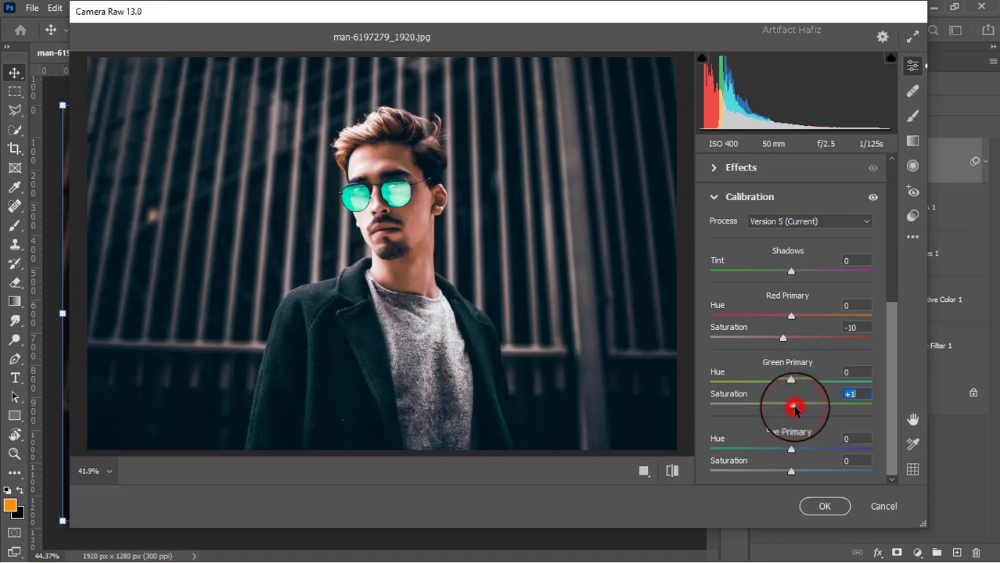
{"action": "left_click_drag", "start_coordinate": [791, 470], "coordinate": [798, 470]}
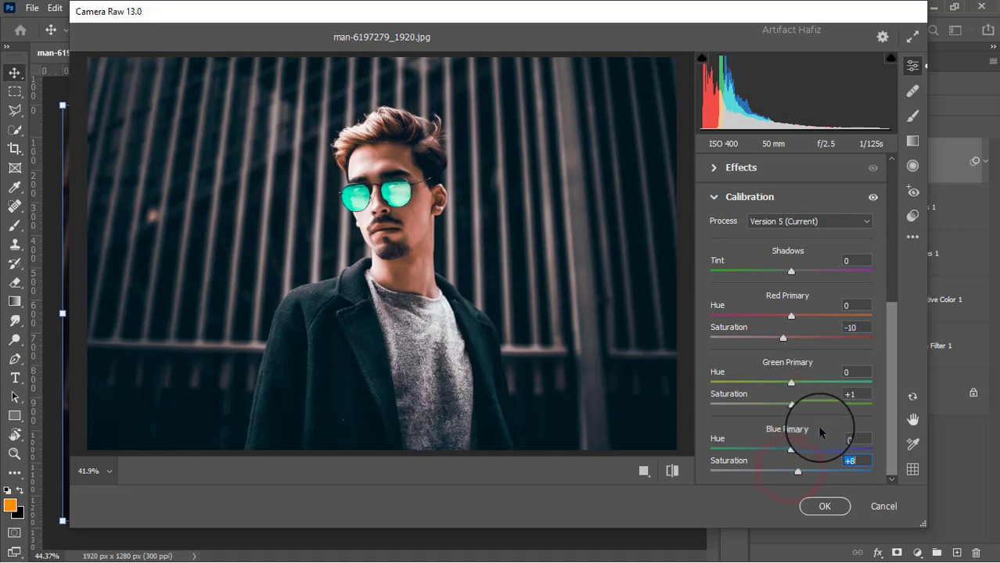
{"action": "left_click", "coordinate": [820, 507]}
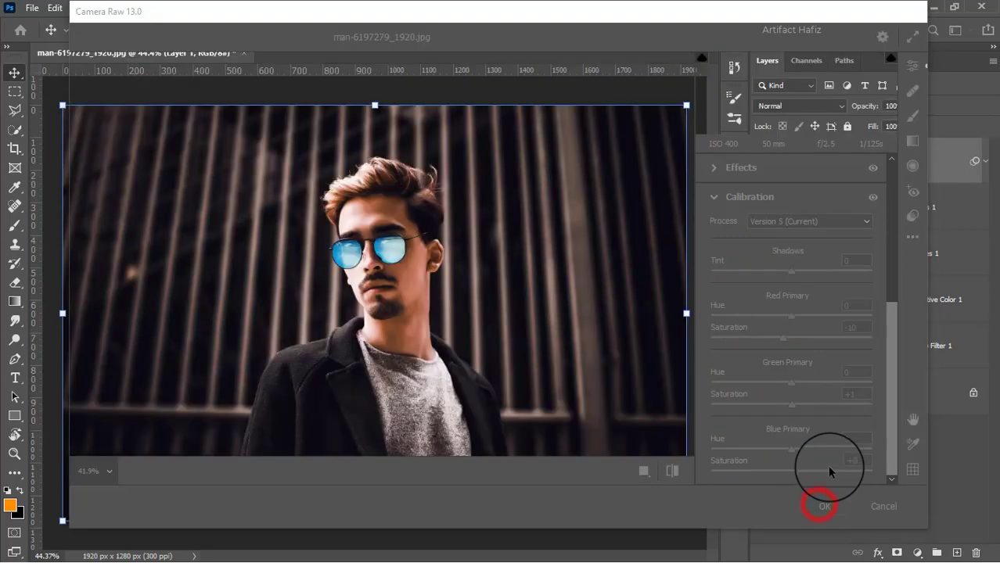
Step: Compare the graded image with the original by repeatedly showing only the Background layer and restoring all layers
{"action": "key", "text": "ctrl+alt+shift+e"}
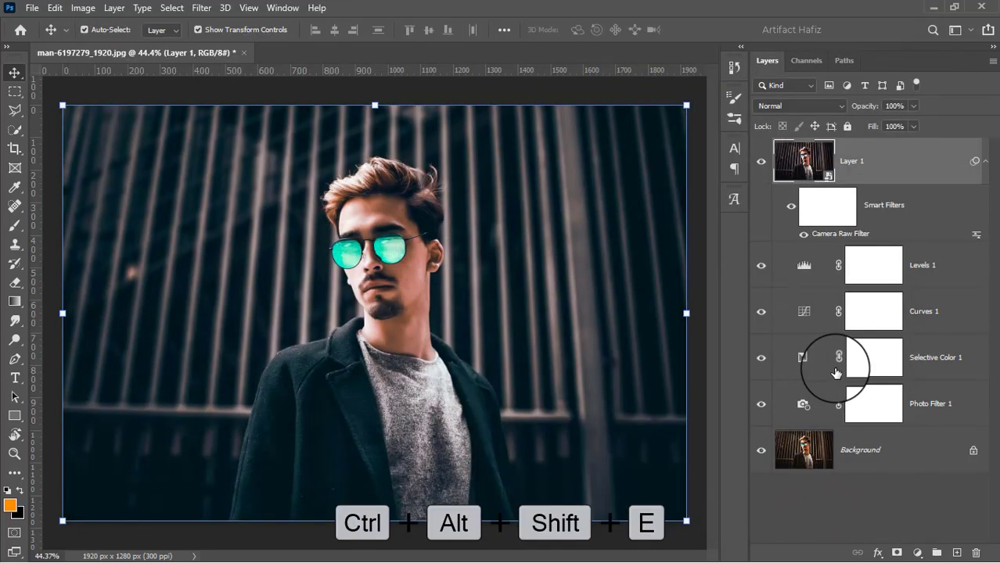
{"action": "left_click", "coordinate": [760, 454], "text": "alt"}
{"action": "left_click", "coordinate": [761, 454], "text": "alt"}
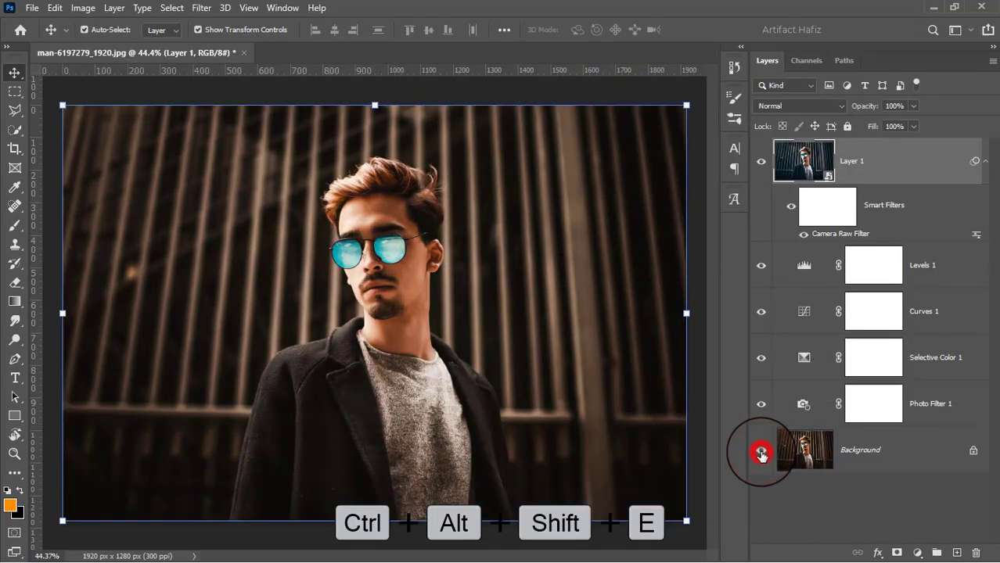
{"action": "left_click", "coordinate": [761, 453], "text": "alt"}
{"action": "left_click", "coordinate": [760, 454], "text": "alt"}
{"action": "left_click", "coordinate": [760, 453], "text": "alt"}
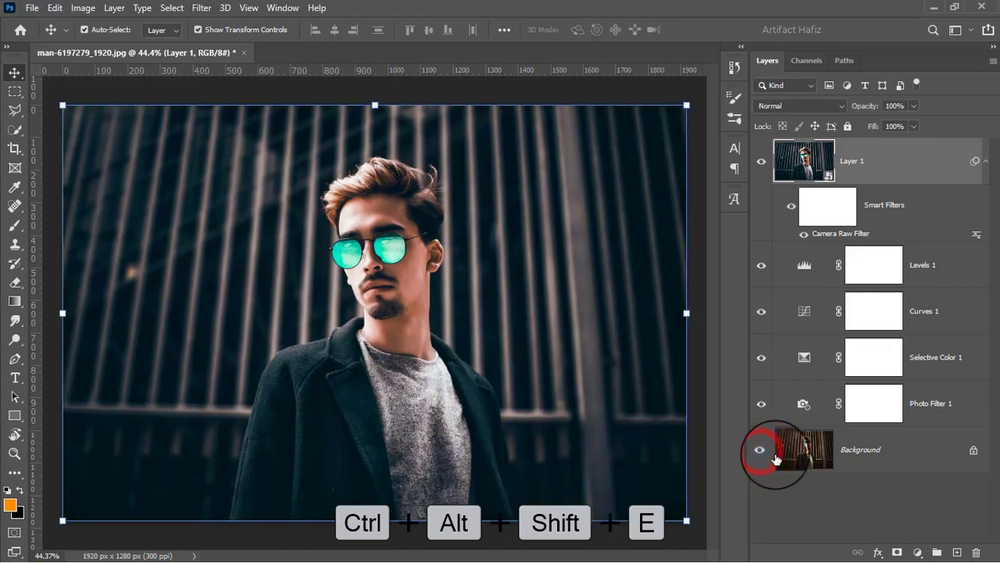